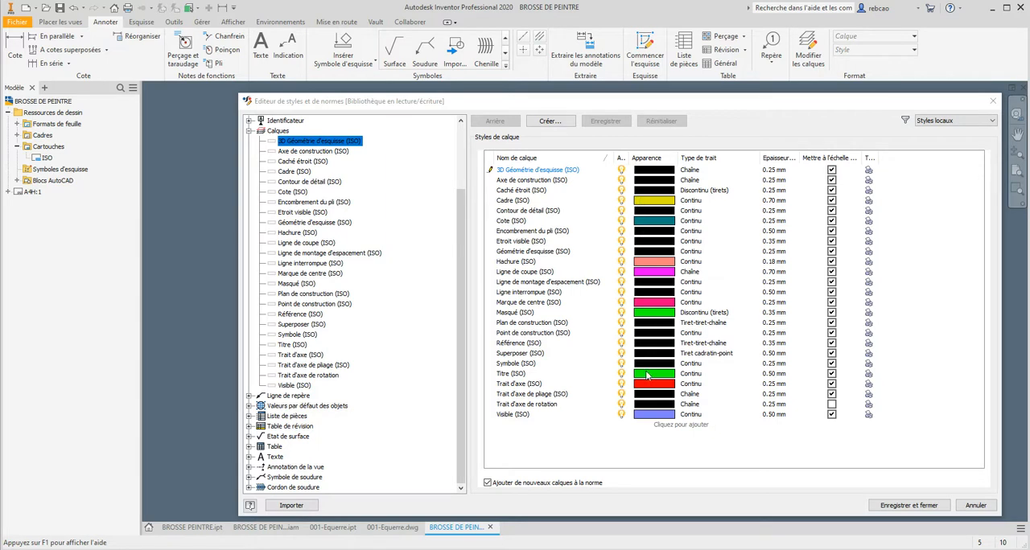
- Save the layer styles and close the styles and standards editor
{"action": "left_click", "coordinate": [902, 507]}
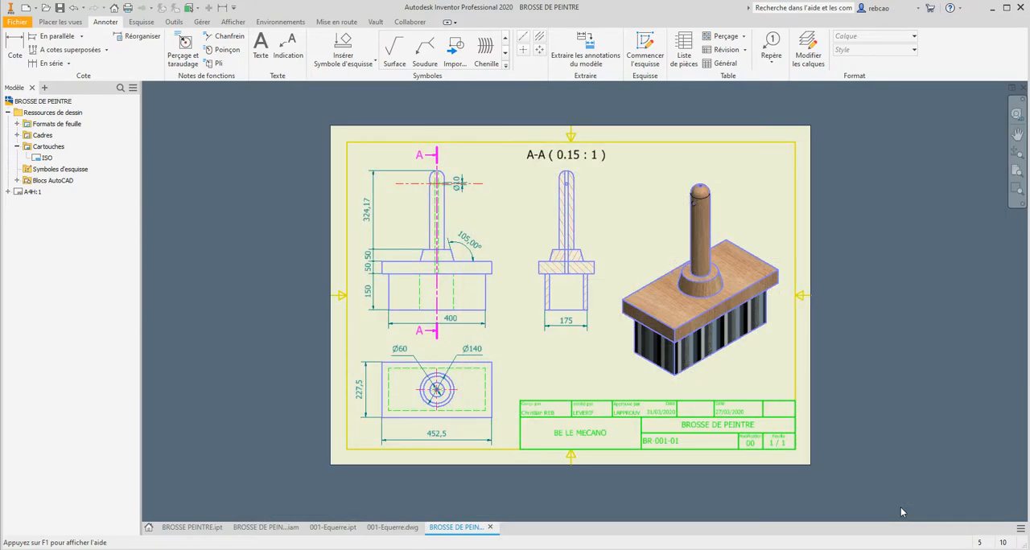
{"action": "middle_click", "coordinate": [776, 315]}
{"action": "middle_click", "coordinate": [776, 315]}
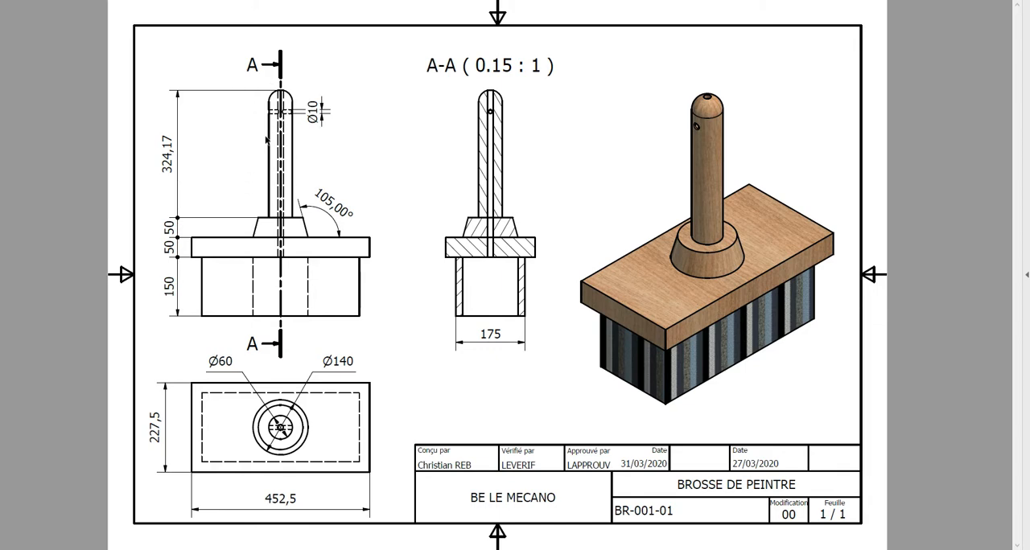
- Examine the line thicknesses of the front view and its Ø10 hole in the black-and-white print of the drawing
{"action": "scroll", "coordinate": [267, 140], "scroll_direction": "up", "scroll_amount": 4}
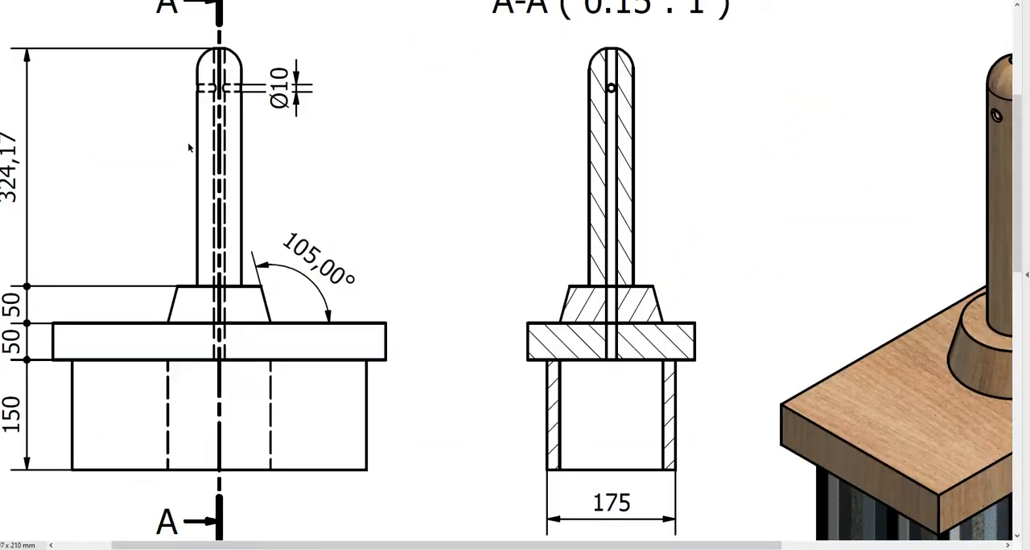
{"action": "scroll", "coordinate": [191, 148], "scroll_direction": "up", "scroll_amount": 1}
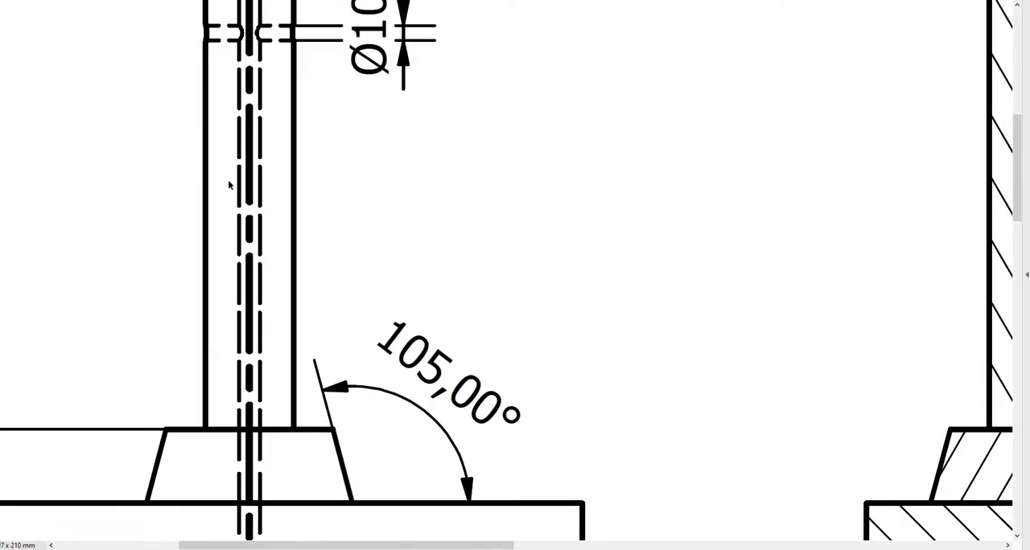
{"action": "scroll", "coordinate": [229, 185], "scroll_direction": "up", "scroll_amount": 2}
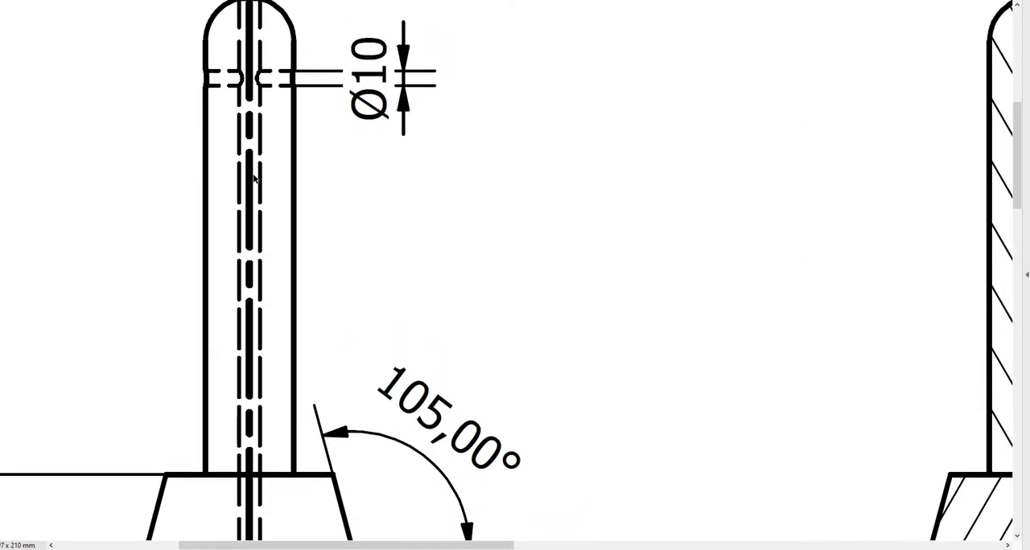
{"action": "scroll", "coordinate": [254, 178], "scroll_direction": "down", "scroll_amount": 1}
{"action": "scroll", "coordinate": [256, 179], "scroll_direction": "down", "scroll_amount": 2}
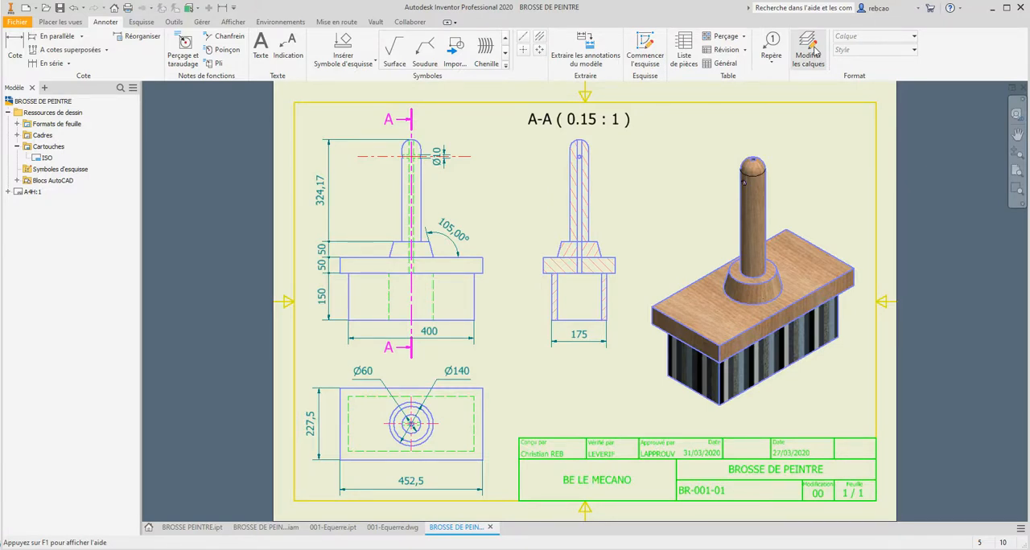
- Open the layer styles for editing and set the line weight of the Cadre (ISO) layer to 0.25 mm
{"action": "left_click", "coordinate": [809, 52]}
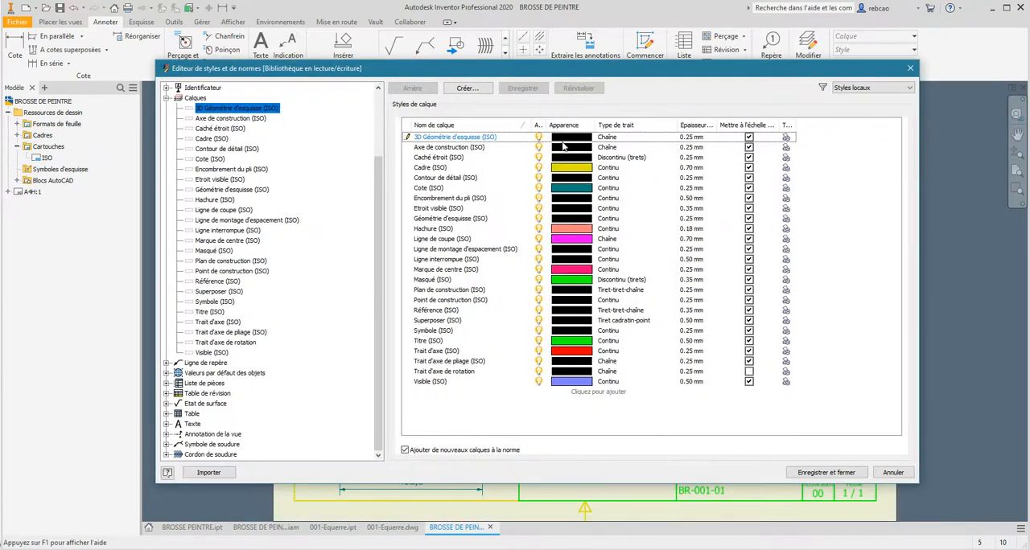
{"action": "double_click", "coordinate": [435, 168]}
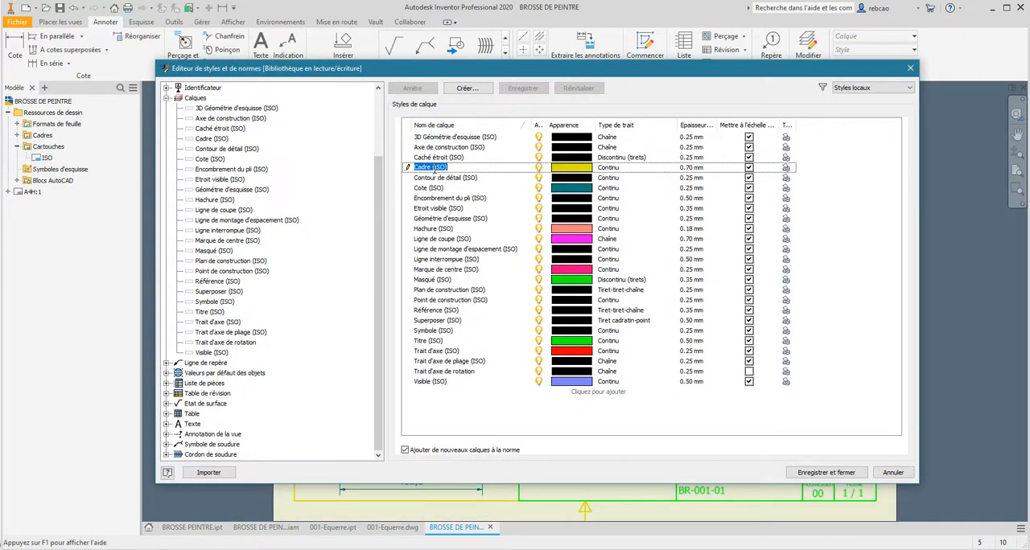
{"action": "left_click", "coordinate": [696, 168]}
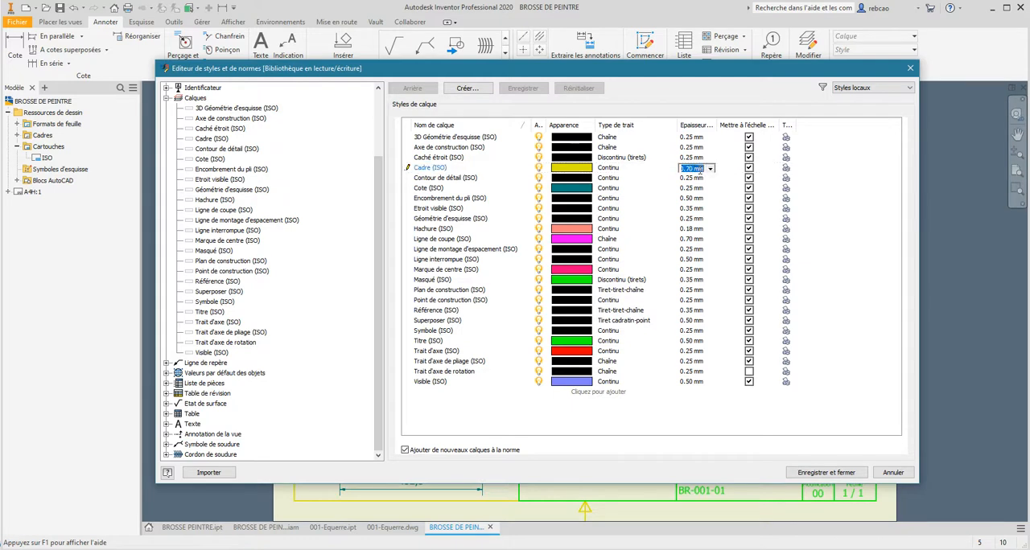
{"action": "left_click", "coordinate": [710, 169]}
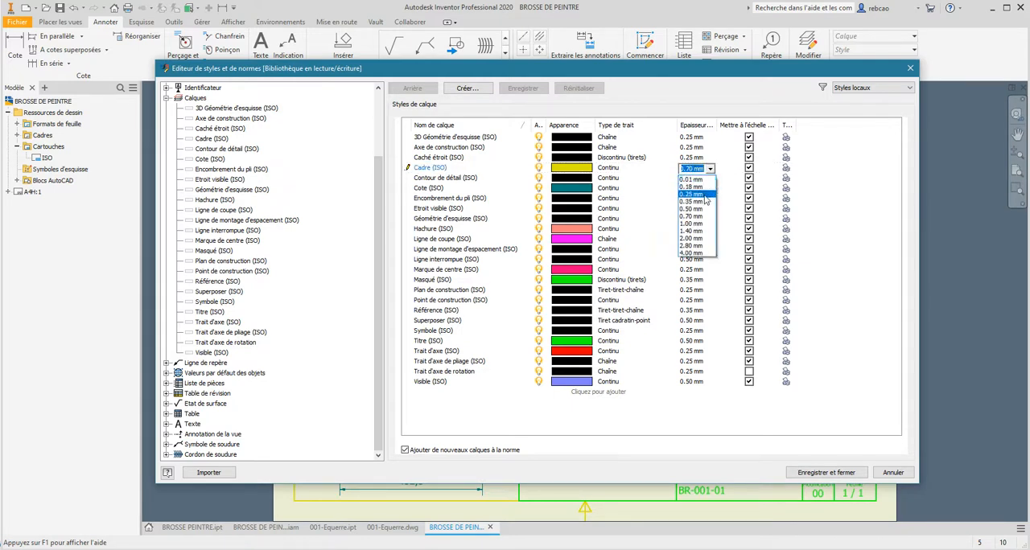
{"action": "left_click", "coordinate": [704, 197]}
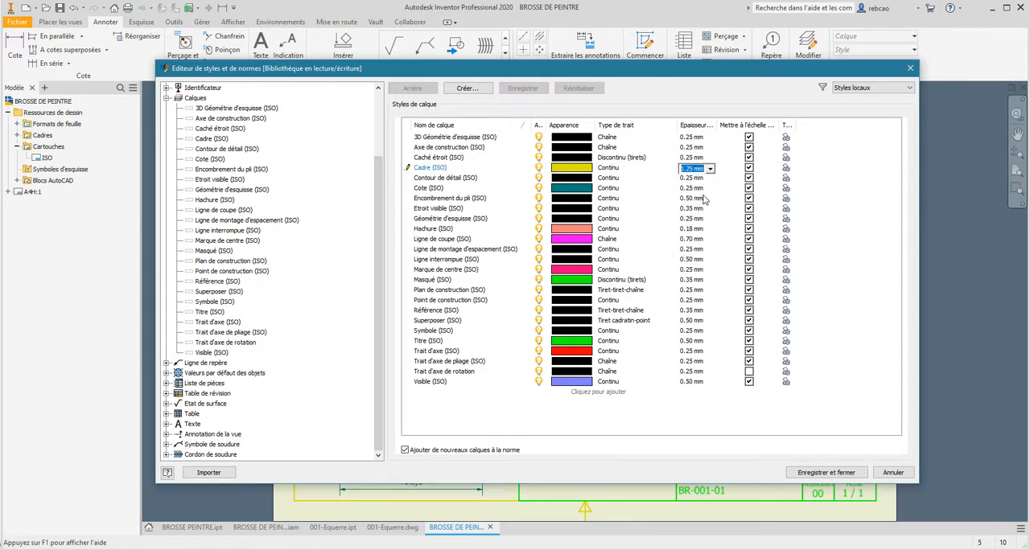
- Set the line weight of the Cote (ISO) dimension layer to 0.18 mm
{"action": "left_click", "coordinate": [435, 188]}
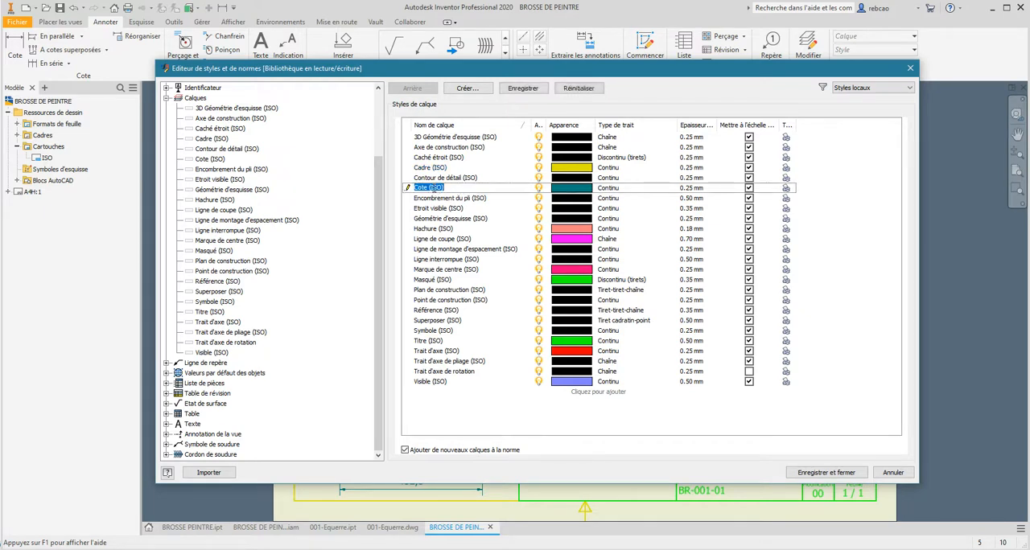
{"action": "left_click", "coordinate": [694, 190]}
{"action": "left_click", "coordinate": [710, 190]}
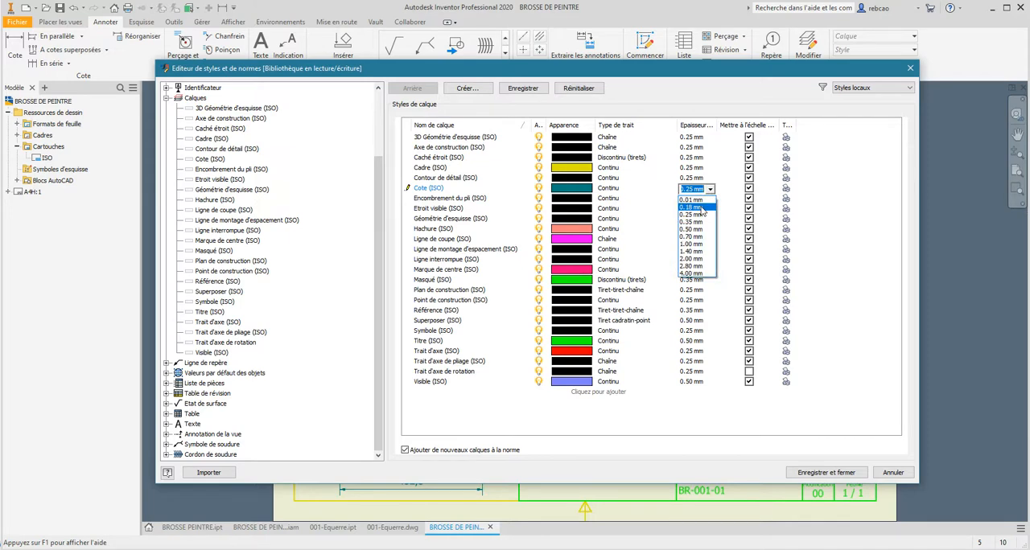
{"action": "left_click", "coordinate": [697, 208]}
- Set the line weight of the Hachure (ISO) hatching layer to 0.01 mm
{"action": "mouse_move", "coordinate": [597, 72]}
{"action": "left_mouse_down"}
{"action": "mouse_move", "coordinate": [591, 292]}
{"action": "mouse_move", "coordinate": [619, 362]}
{"action": "mouse_move", "coordinate": [618, 184]}
{"action": "mouse_move", "coordinate": [598, 71]}
{"action": "mouse_move", "coordinate": [578, 74]}
{"action": "left_mouse_up"}
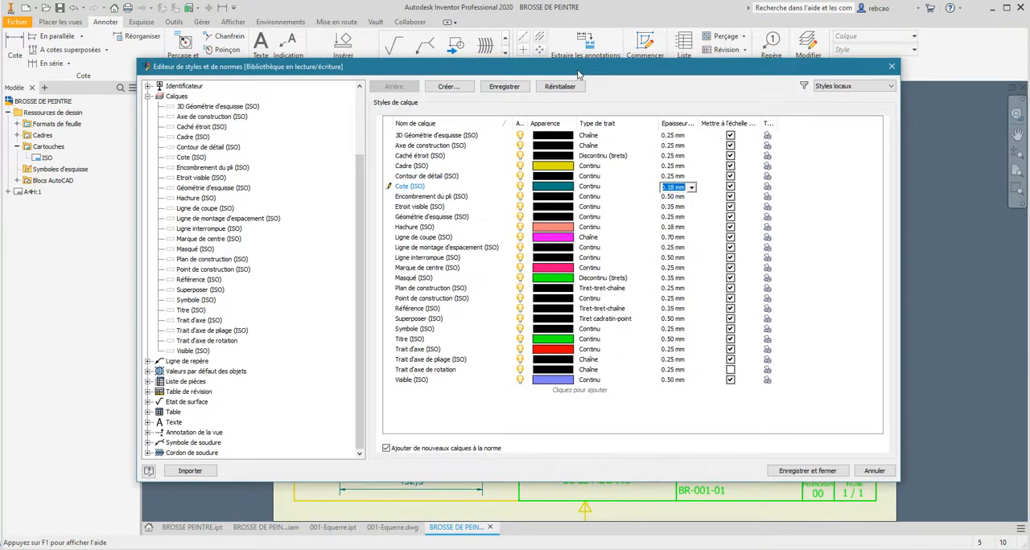
{"action": "double_click", "coordinate": [424, 198]}
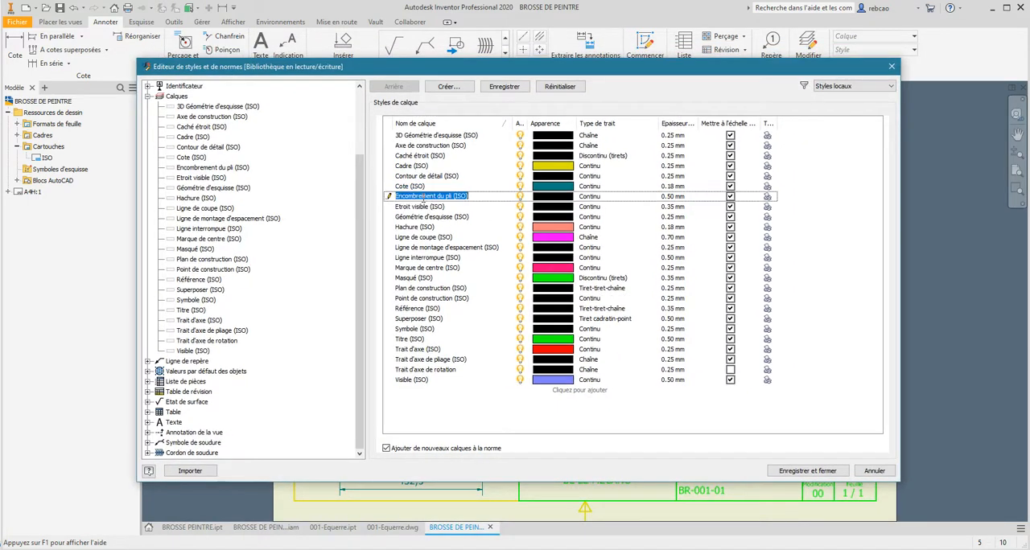
{"action": "double_click", "coordinate": [426, 227]}
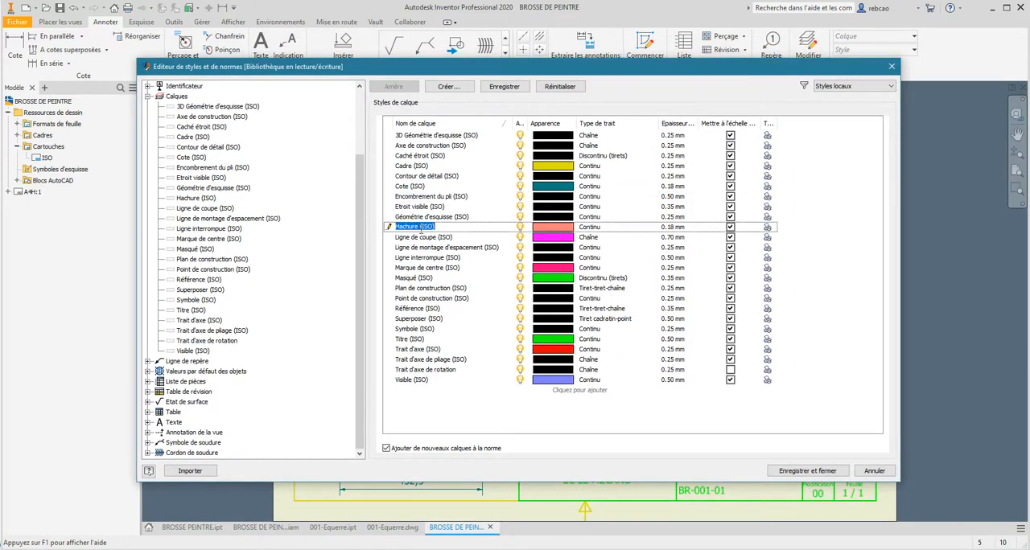
{"action": "left_click", "coordinate": [681, 231]}
{"action": "mouse_move", "coordinate": [617, 71]}
{"action": "left_mouse_down"}
{"action": "mouse_move", "coordinate": [645, 233]}
{"action": "mouse_move", "coordinate": [614, 98]}
{"action": "left_mouse_up"}
{"action": "left_click", "coordinate": [670, 259]}
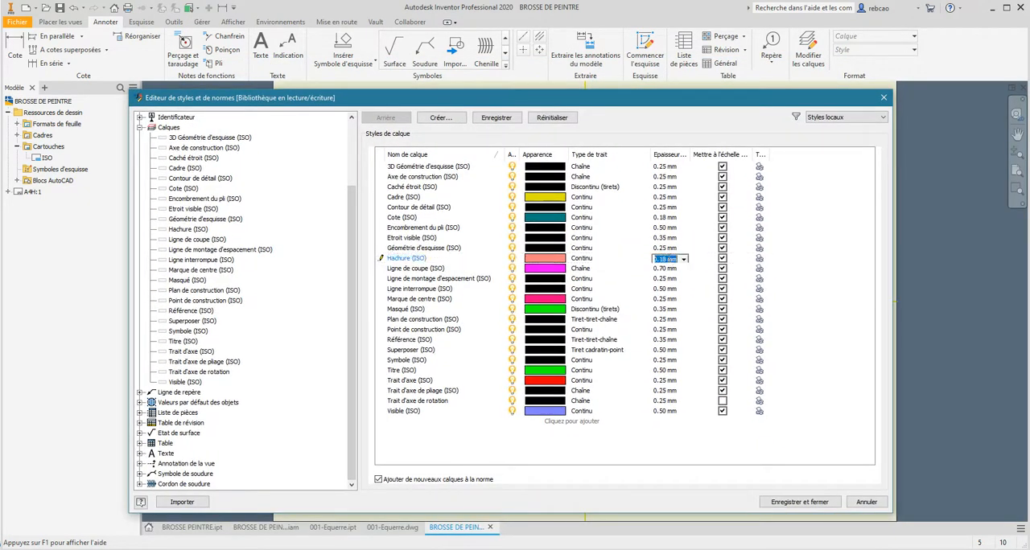
{"action": "left_click", "coordinate": [683, 259]}
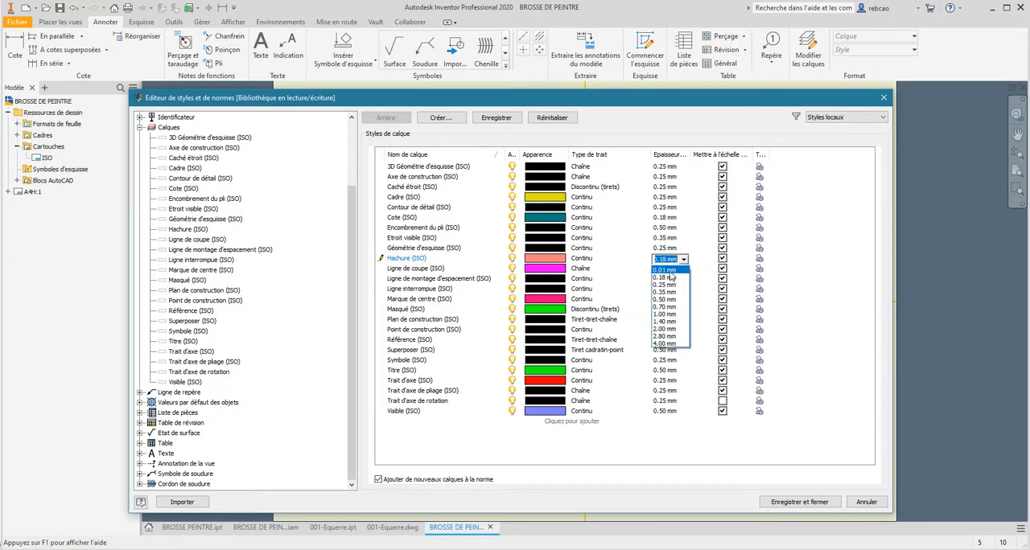
{"action": "left_click", "coordinate": [670, 270]}
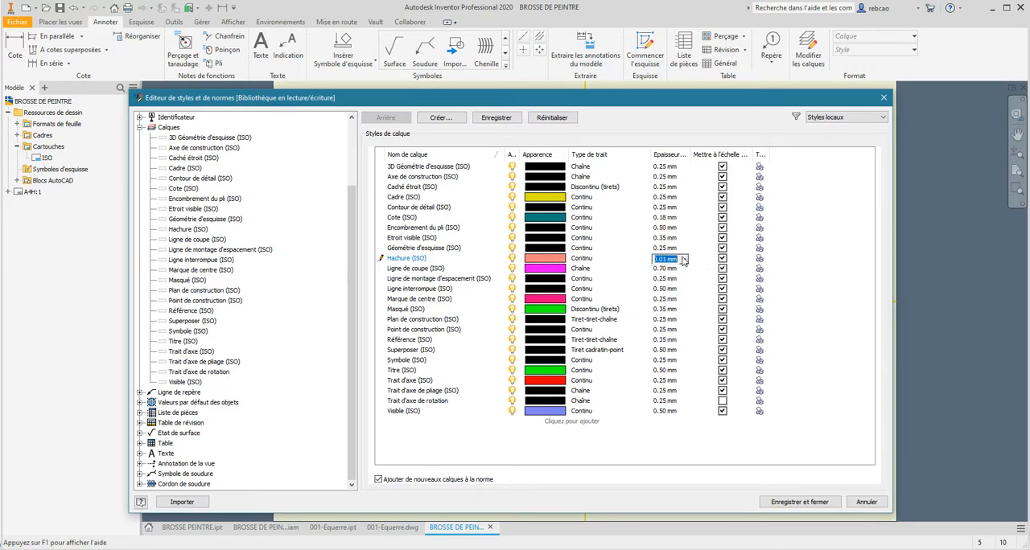
- Set the line weights of the Ligne de coupe (ISO) and Marque de centre (ISO) layers to 0.18 mm
{"action": "left_click", "coordinate": [421, 270]}
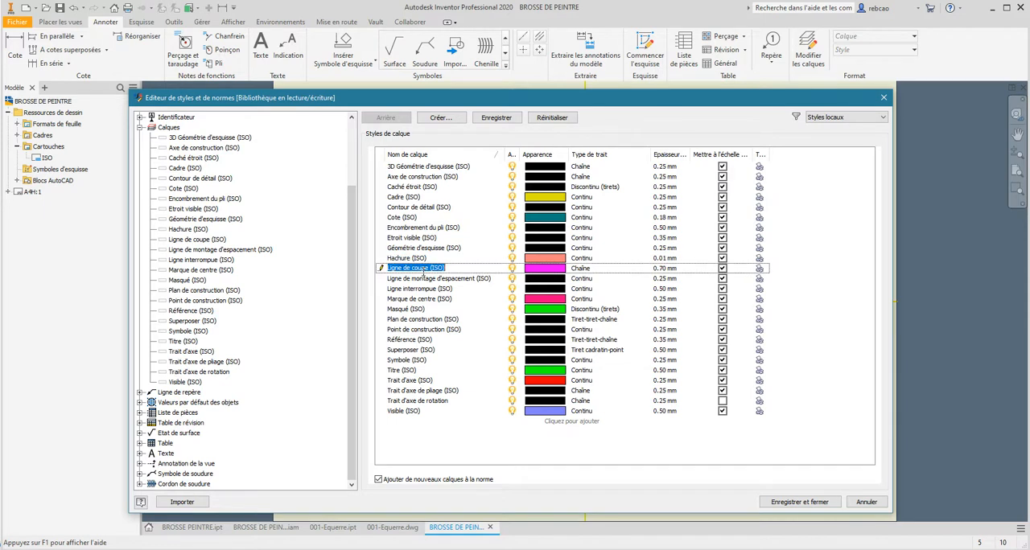
{"action": "left_click", "coordinate": [668, 270]}
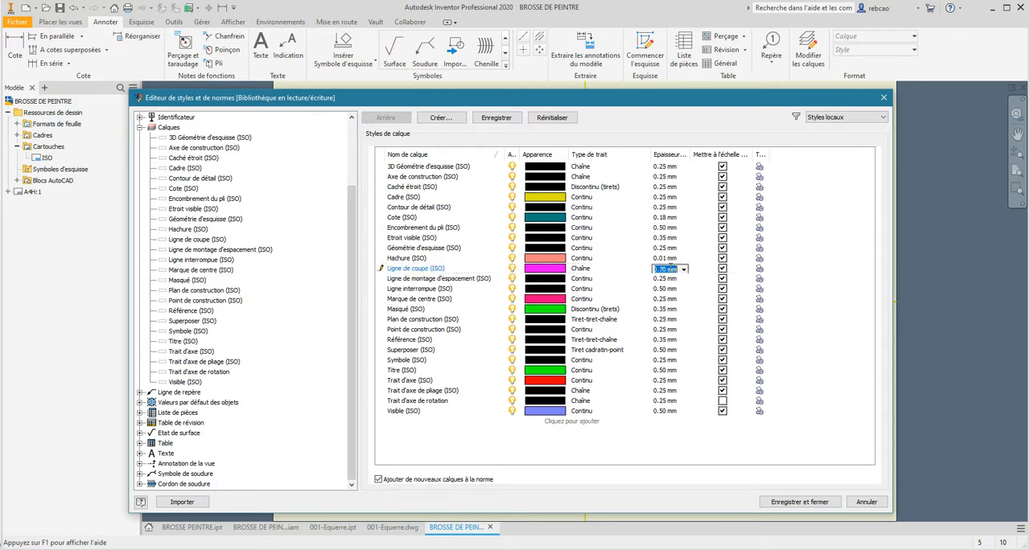
{"action": "left_click", "coordinate": [683, 270]}
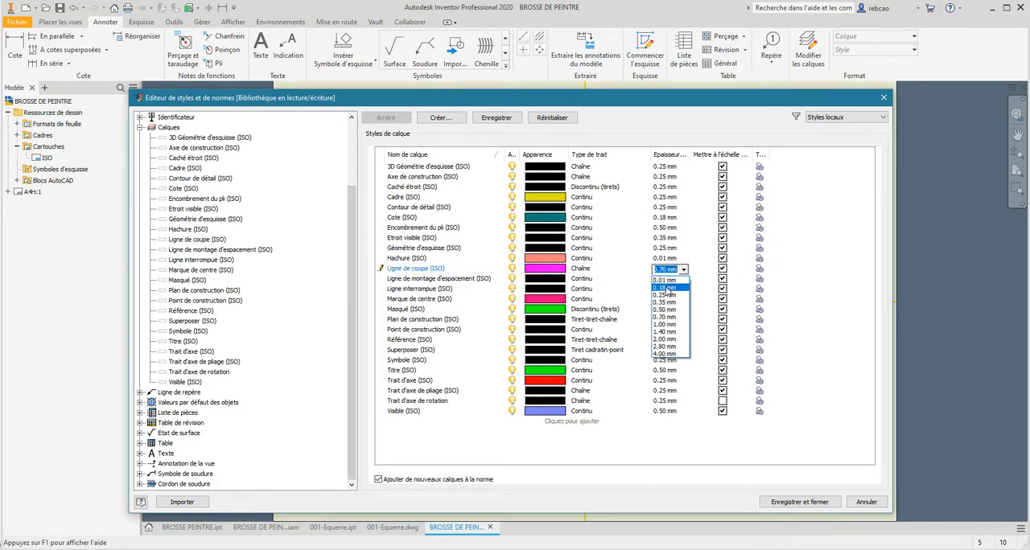
{"action": "left_click", "coordinate": [667, 288]}
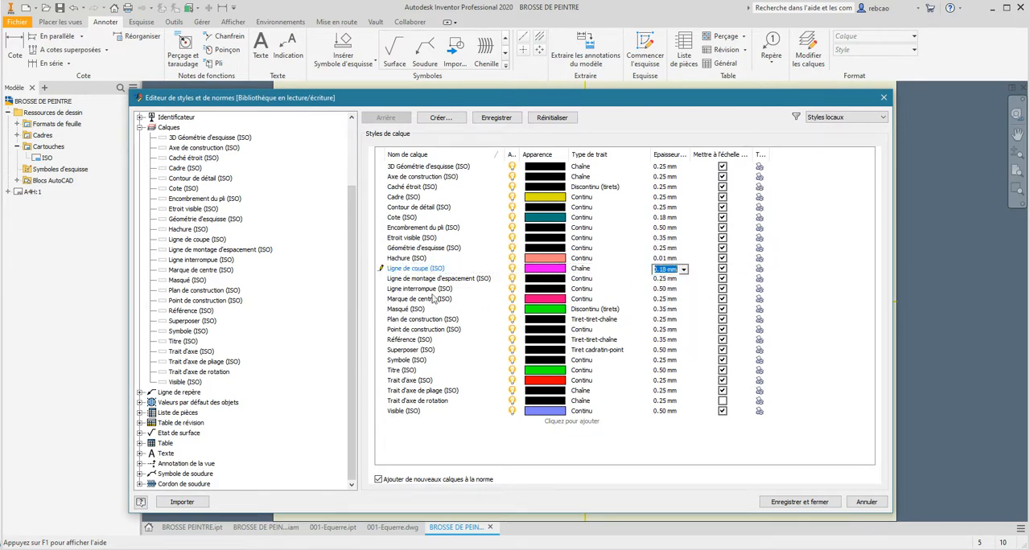
{"action": "left_click", "coordinate": [400, 299]}
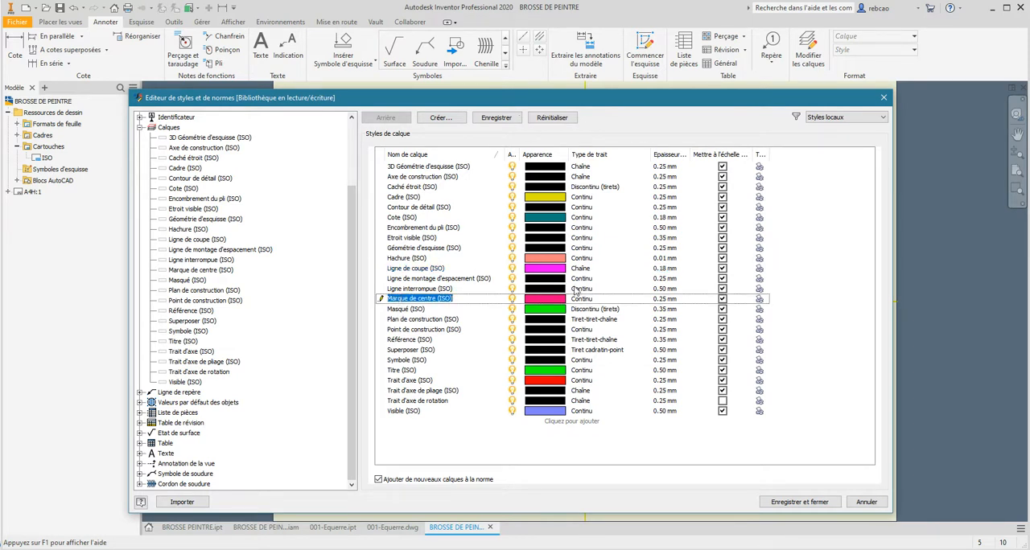
{"action": "left_click", "coordinate": [665, 299]}
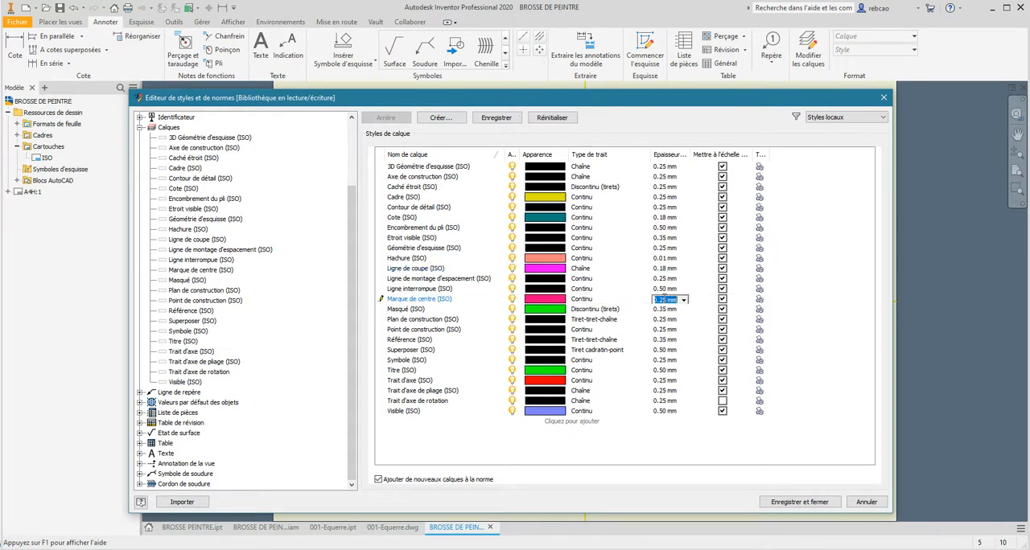
{"action": "left_click", "coordinate": [684, 301]}
{"action": "left_click", "coordinate": [670, 322]}
- Set the line weights of the Masqué (ISO) and Titre (ISO) layers to 0.25 mm
{"action": "left_click", "coordinate": [403, 312]}
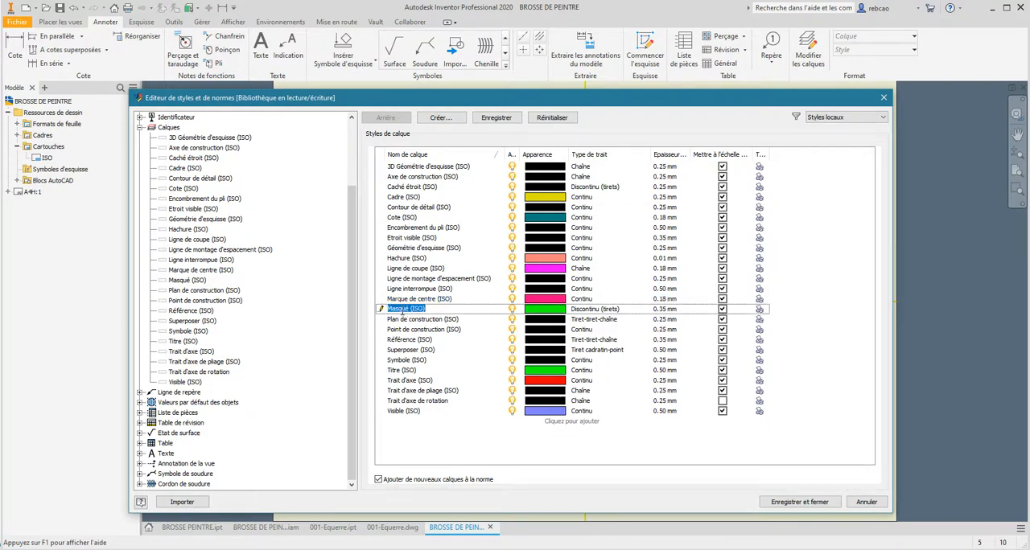
{"action": "left_click", "coordinate": [661, 312]}
{"action": "left_click", "coordinate": [684, 311]}
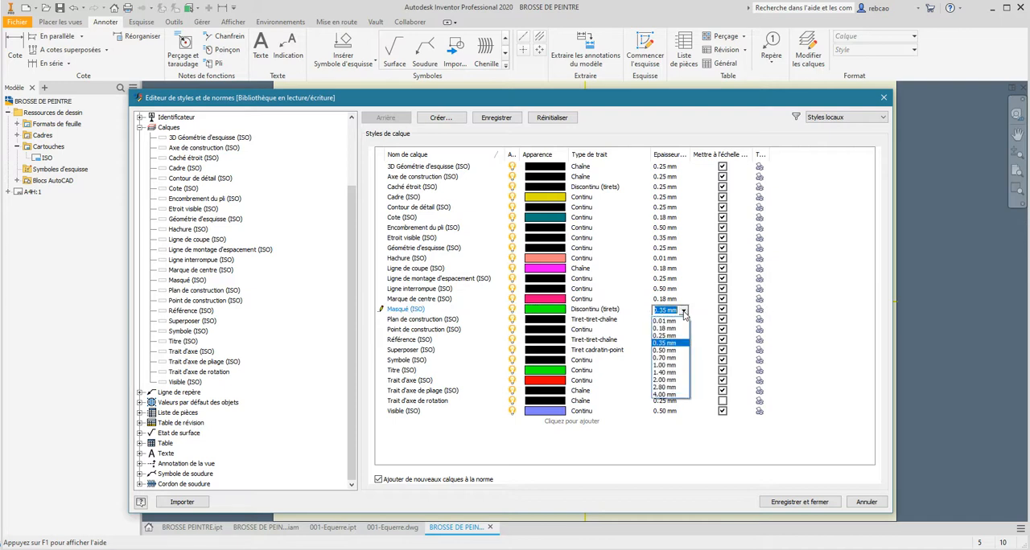
{"action": "left_click", "coordinate": [666, 335]}
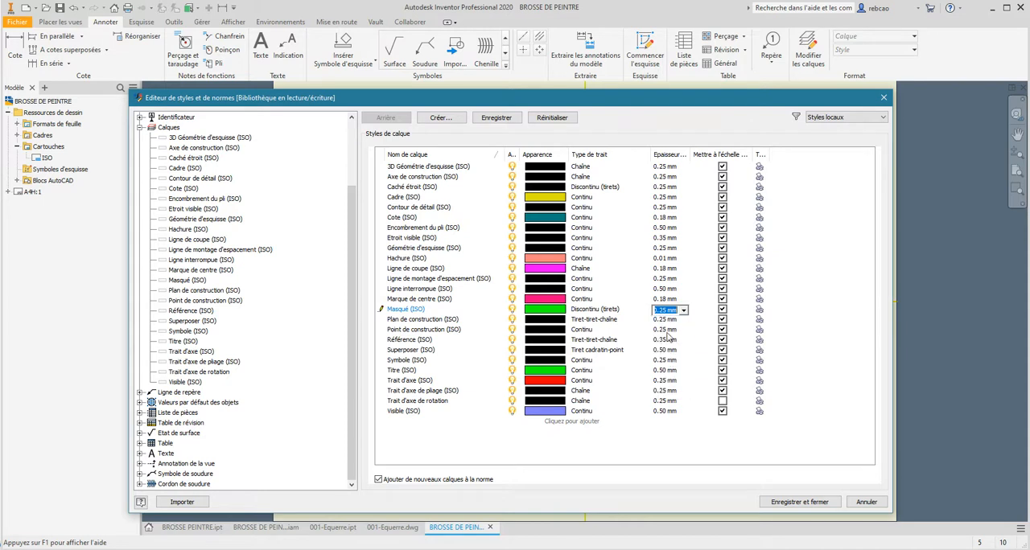
{"action": "left_click", "coordinate": [404, 370]}
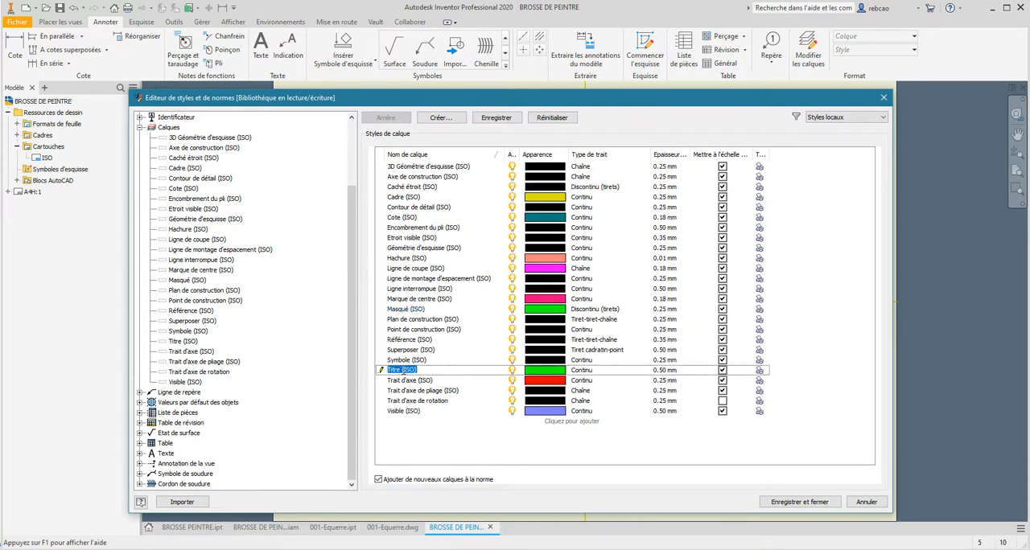
{"action": "left_click", "coordinate": [664, 373]}
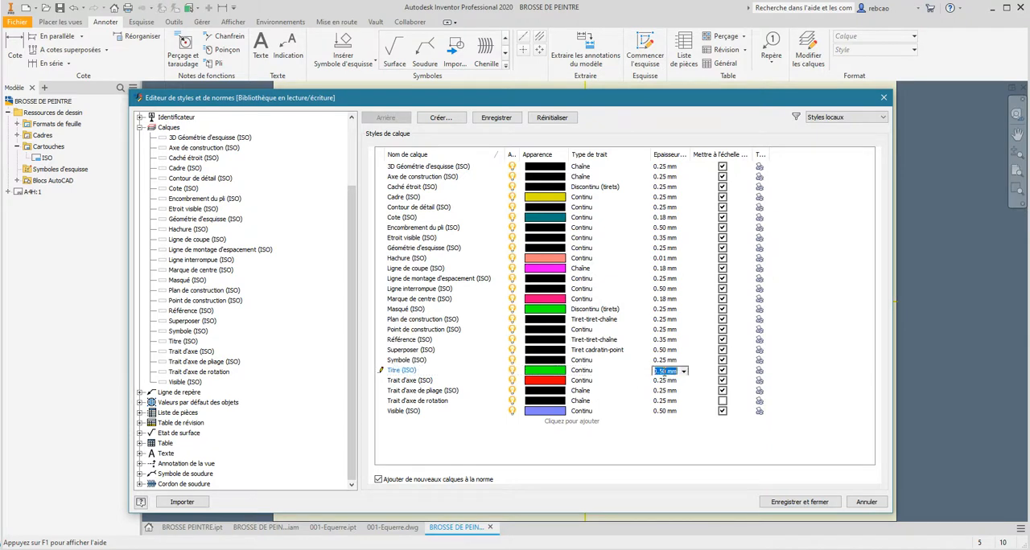
{"action": "left_click", "coordinate": [683, 372]}
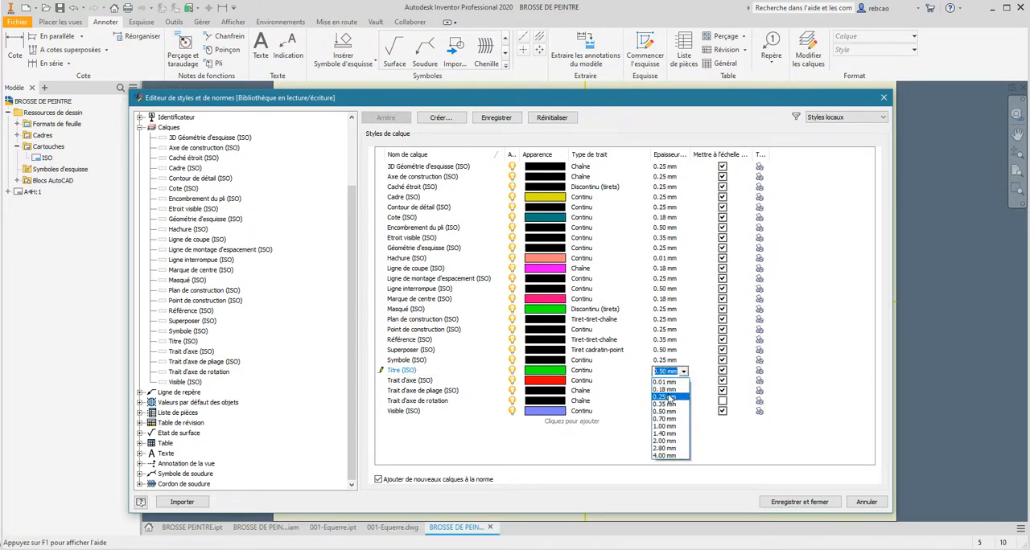
{"action": "left_click", "coordinate": [668, 399]}
- Set the line weight of the Trait d'axe (ISO) centreline layer to 0.18 mm
{"action": "left_click", "coordinate": [417, 381]}
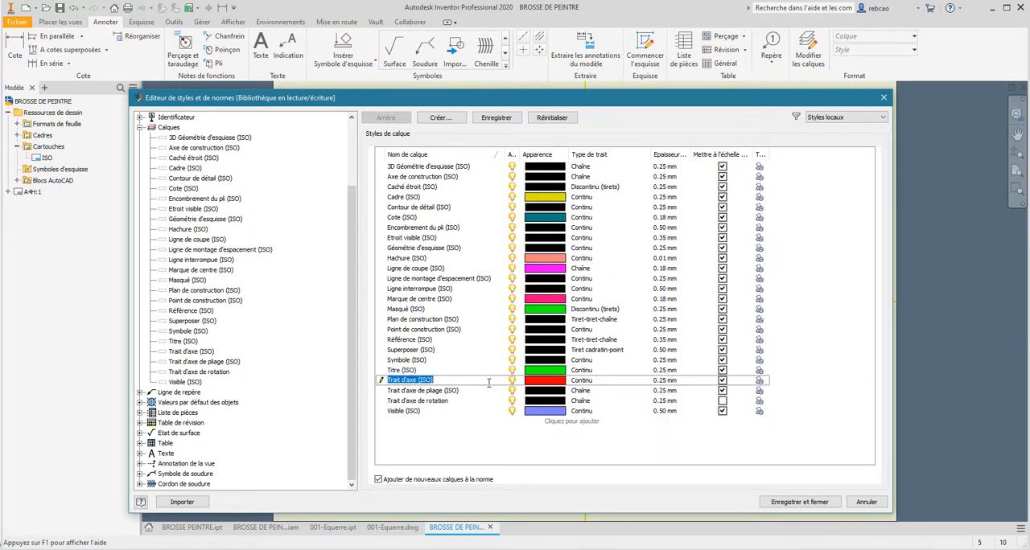
{"action": "left_click", "coordinate": [664, 381]}
{"action": "left_click", "coordinate": [683, 381]}
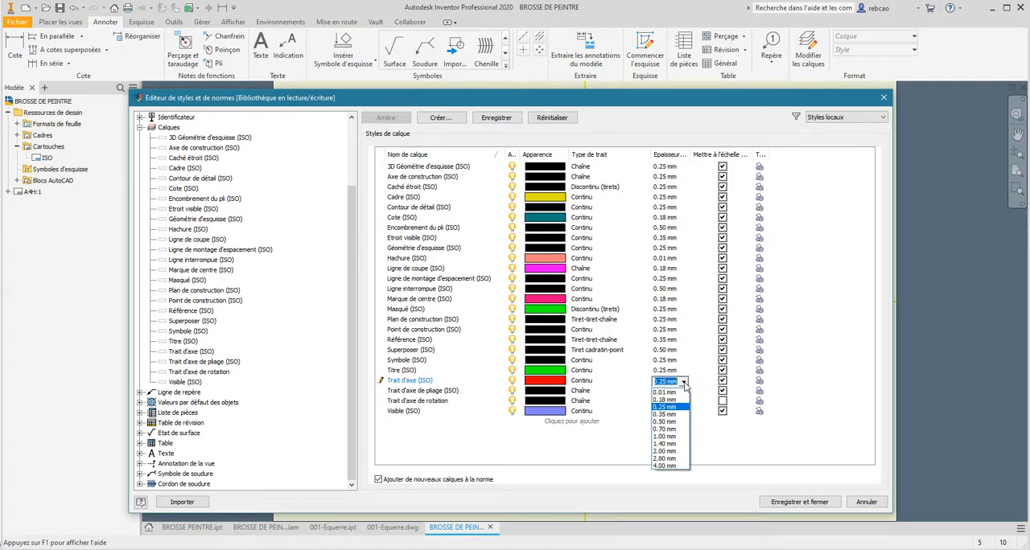
{"action": "left_click", "coordinate": [676, 401]}
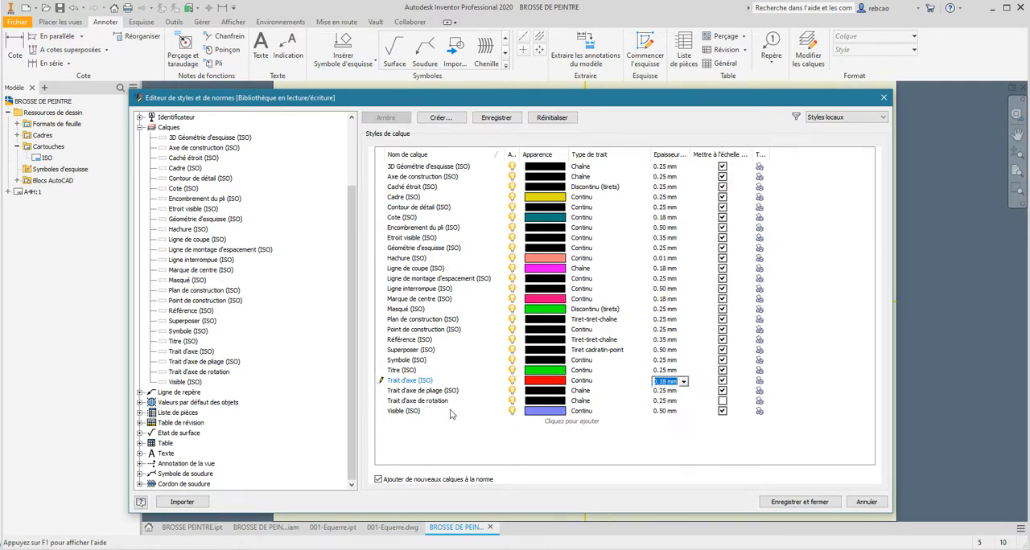
- Set the colour of the Visible (ISO) layer to pure blue, and save and close the layer styles
{"action": "left_click", "coordinate": [400, 414]}
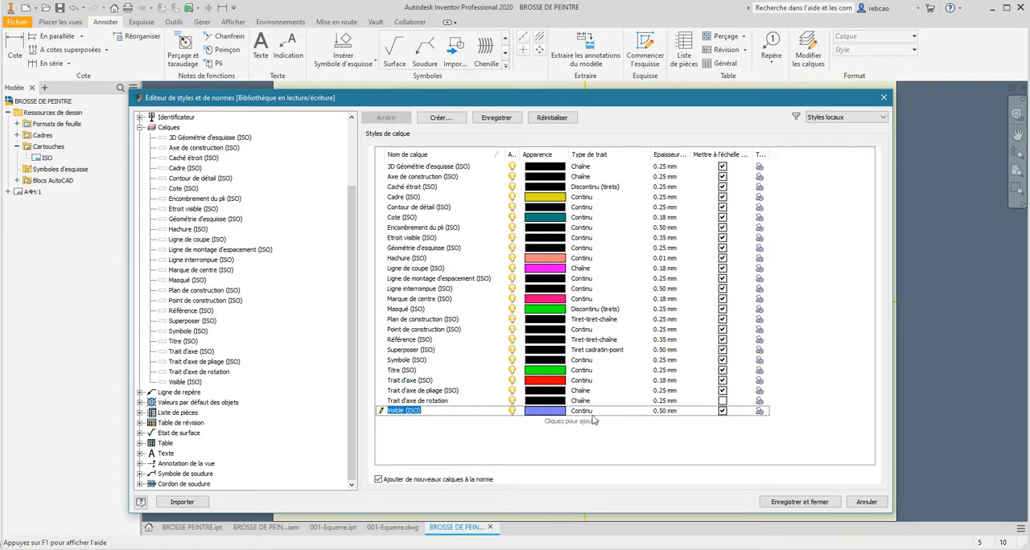
{"action": "left_click", "coordinate": [666, 412]}
{"action": "left_click", "coordinate": [683, 413]}
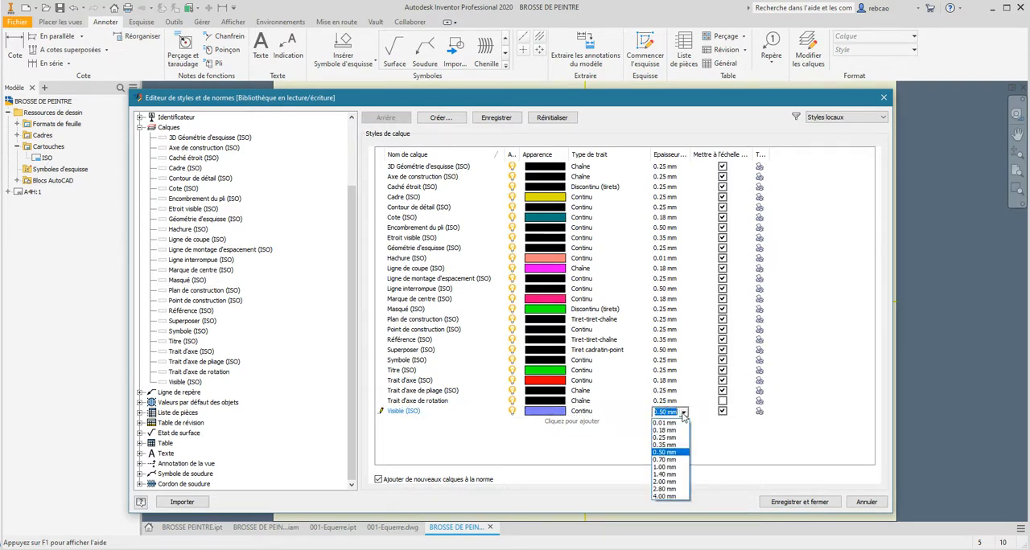
{"action": "left_click", "coordinate": [683, 412]}
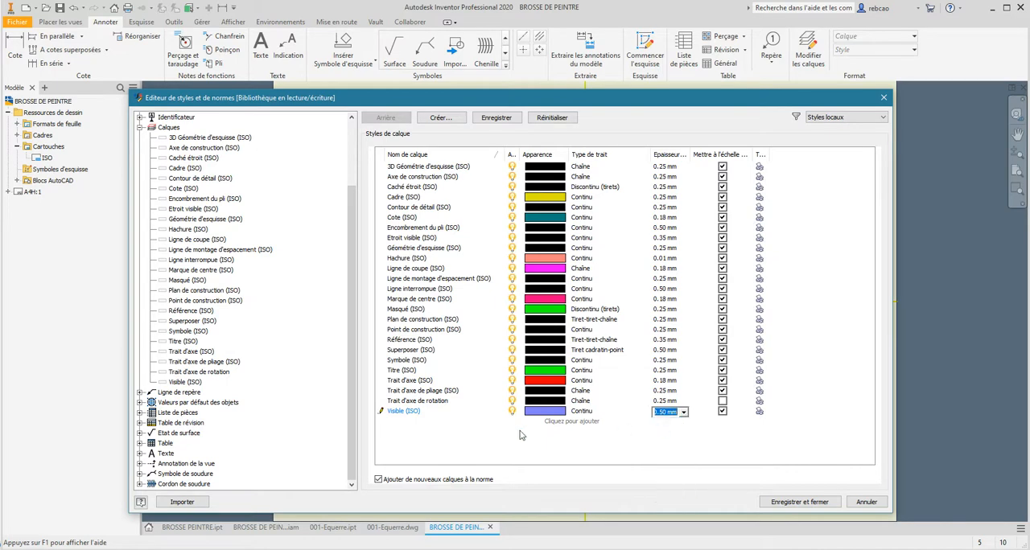
{"action": "left_click", "coordinate": [538, 414]}
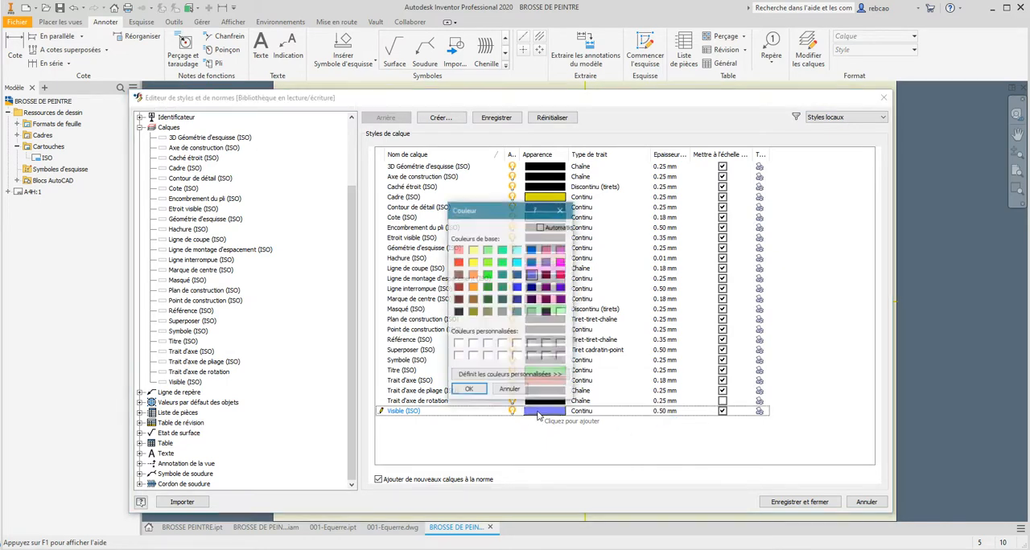
{"action": "left_click", "coordinate": [518, 288]}
{"action": "left_click", "coordinate": [469, 390]}
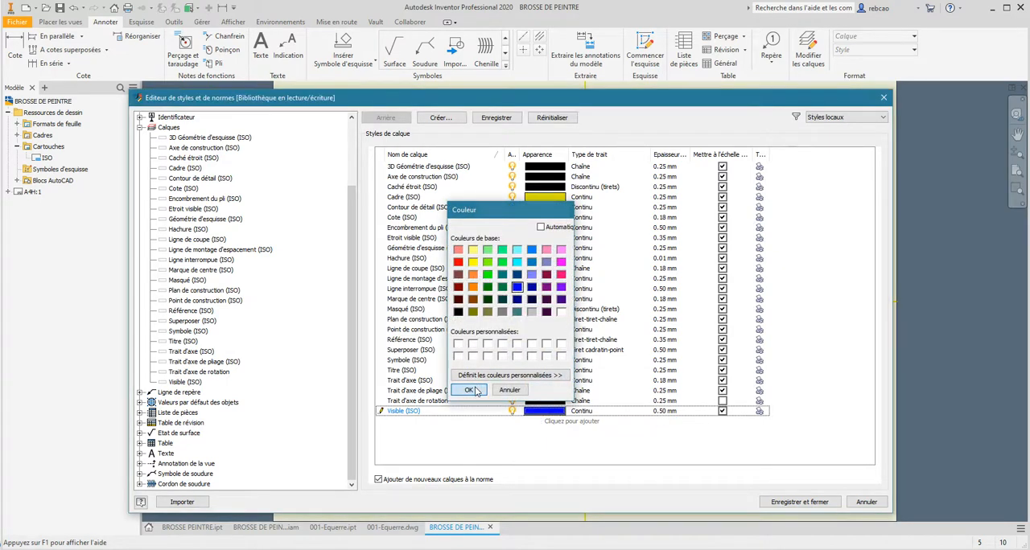
{"action": "left_click", "coordinate": [815, 503]}
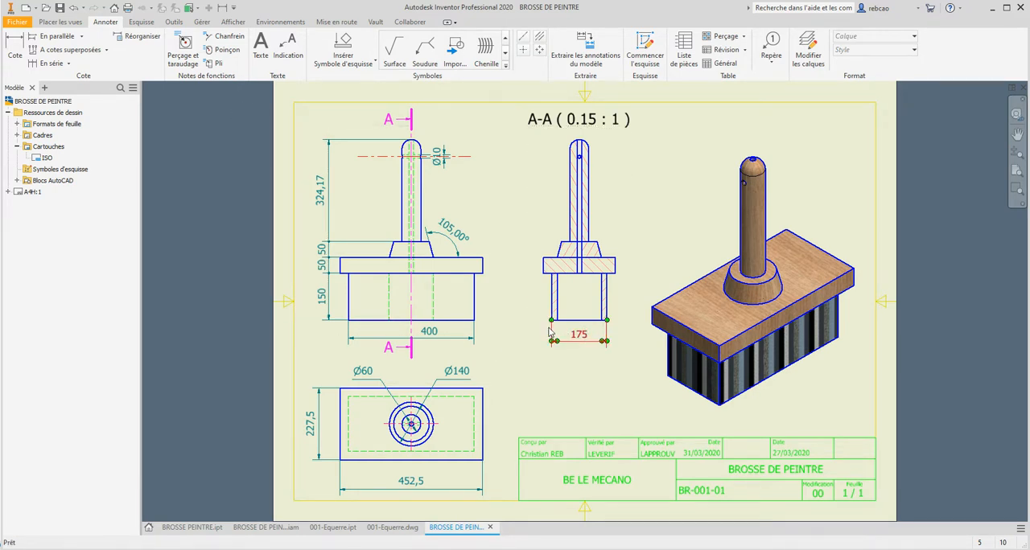
- Preview the current sheet for printing in black and white at original 1:1 scale, and print one copy to PDFCreator
{"action": "left_click", "coordinate": [18, 21]}
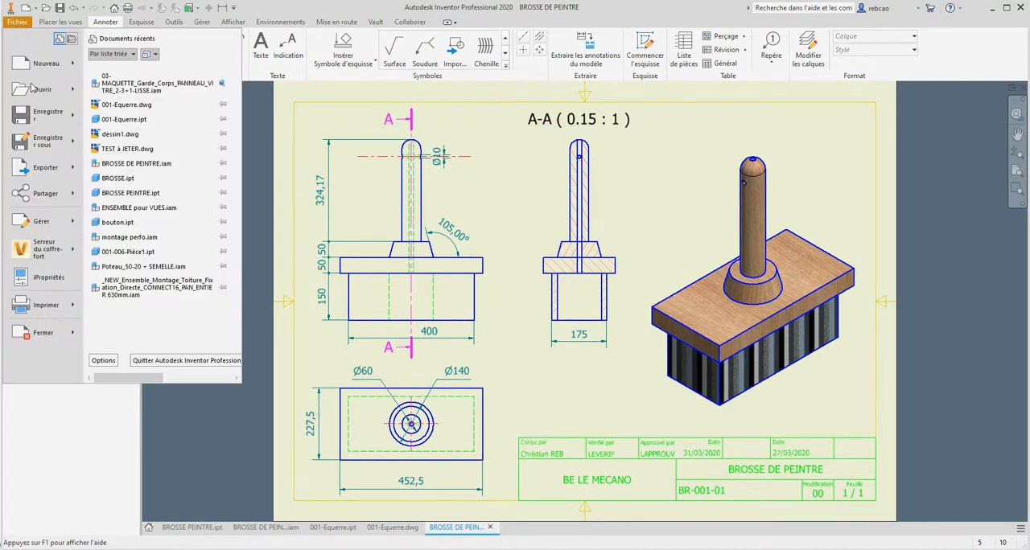
{"action": "left_click", "coordinate": [40, 309]}
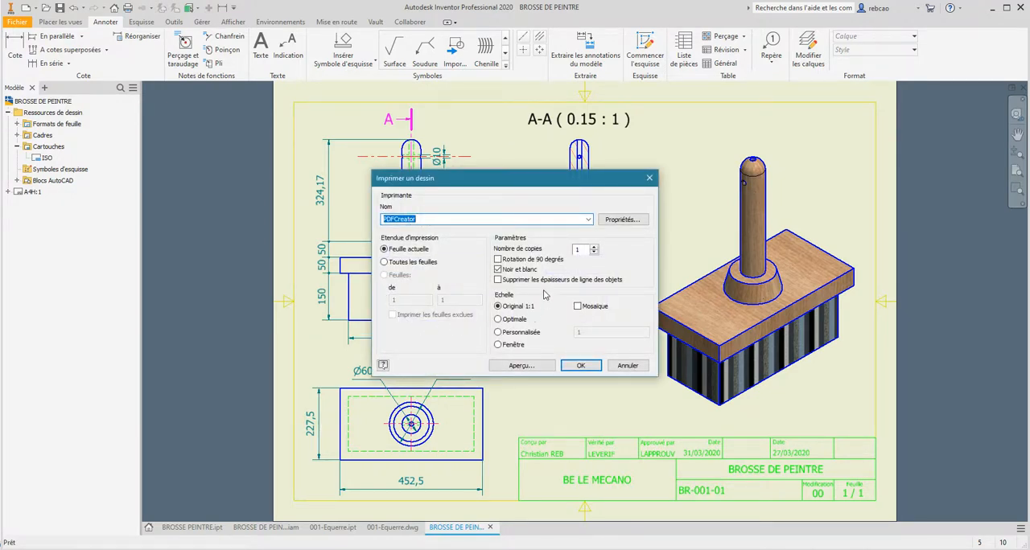
{"action": "left_click", "coordinate": [503, 271]}
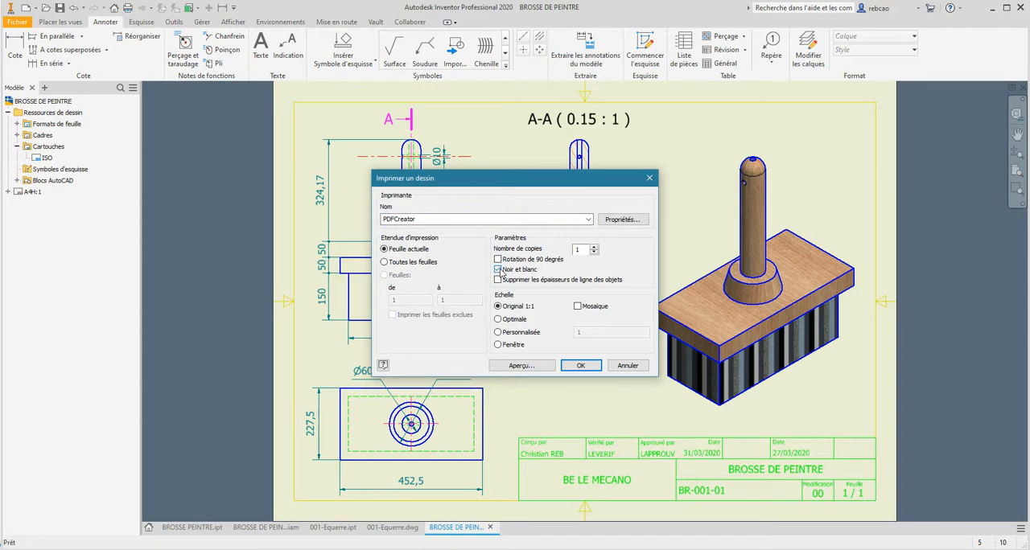
{"action": "left_click", "coordinate": [523, 366]}
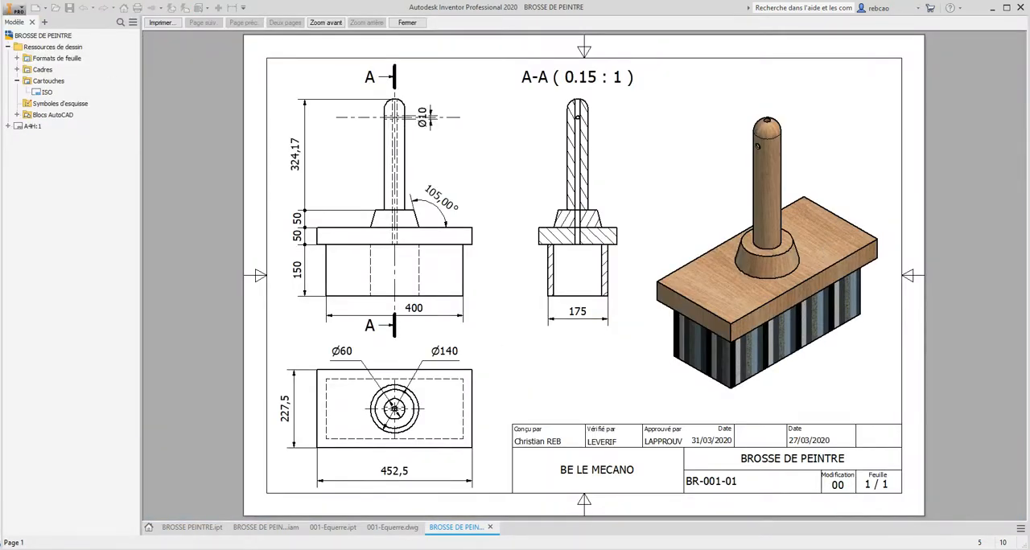
{"action": "left_click", "coordinate": [164, 24]}
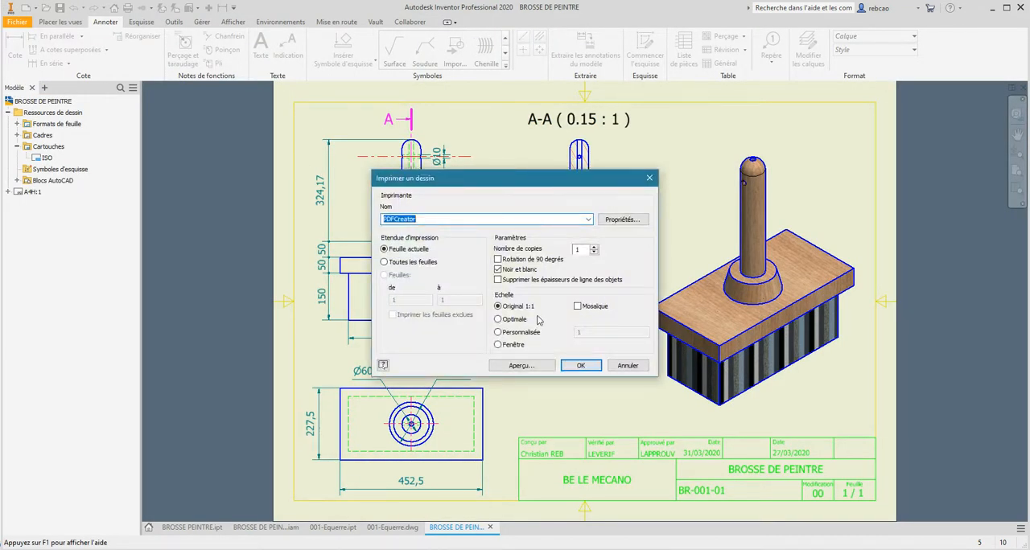
{"action": "left_click", "coordinate": [581, 366]}
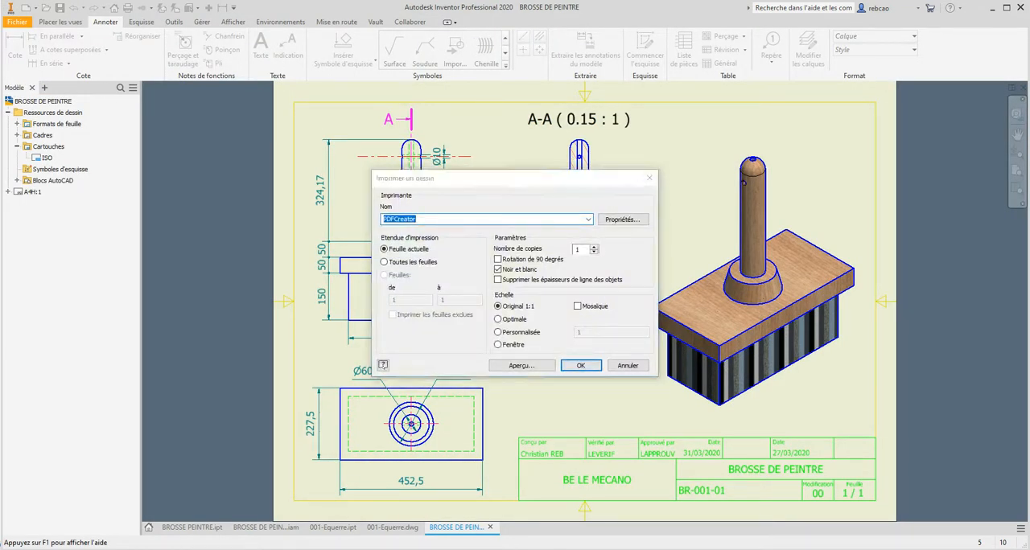